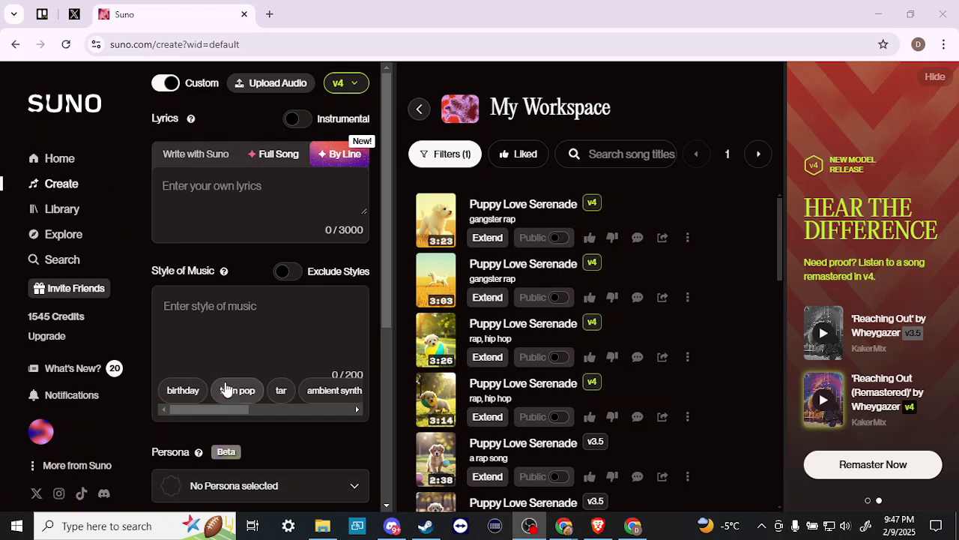
Try simple description mode and instrumental, then restore the custom form with vocals
mouse_move(224, 271)
click(171, 86)
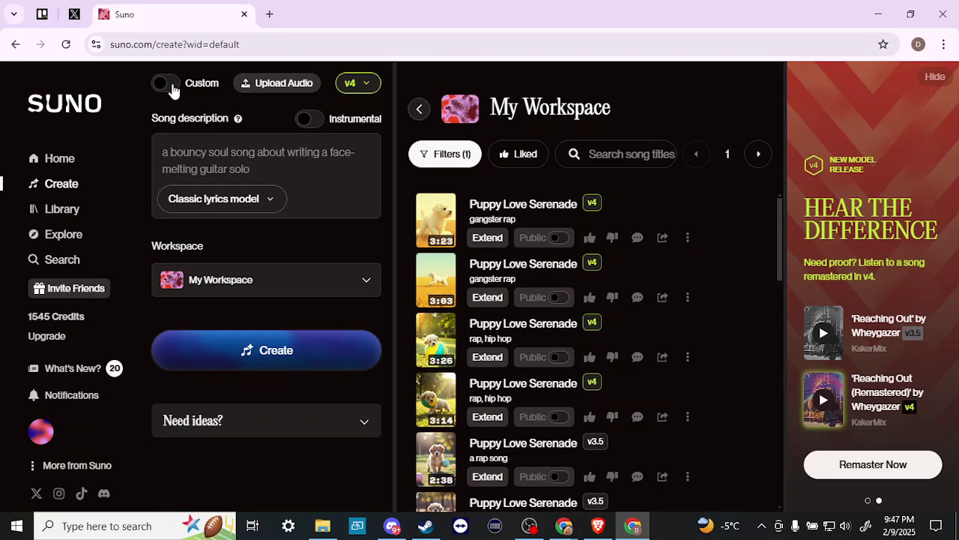
click(172, 86)
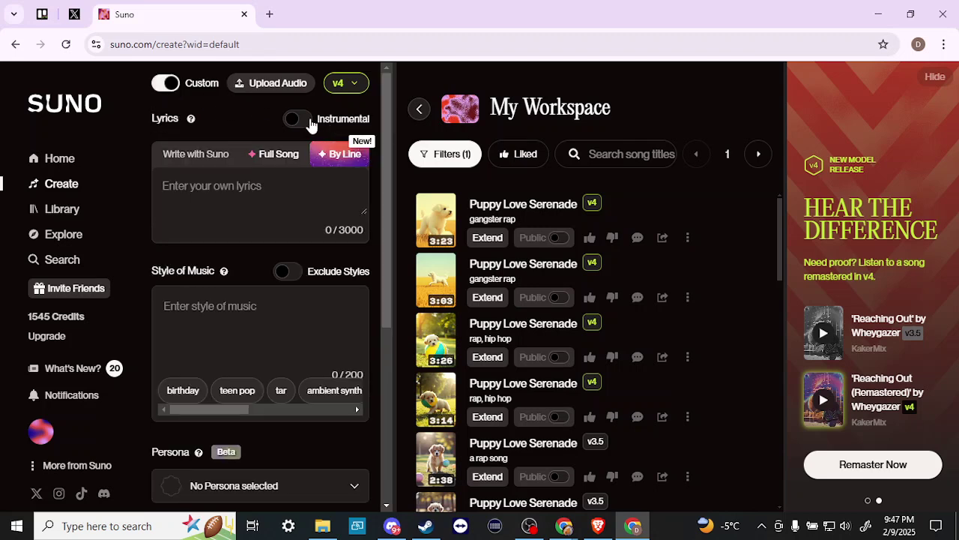
click(309, 123)
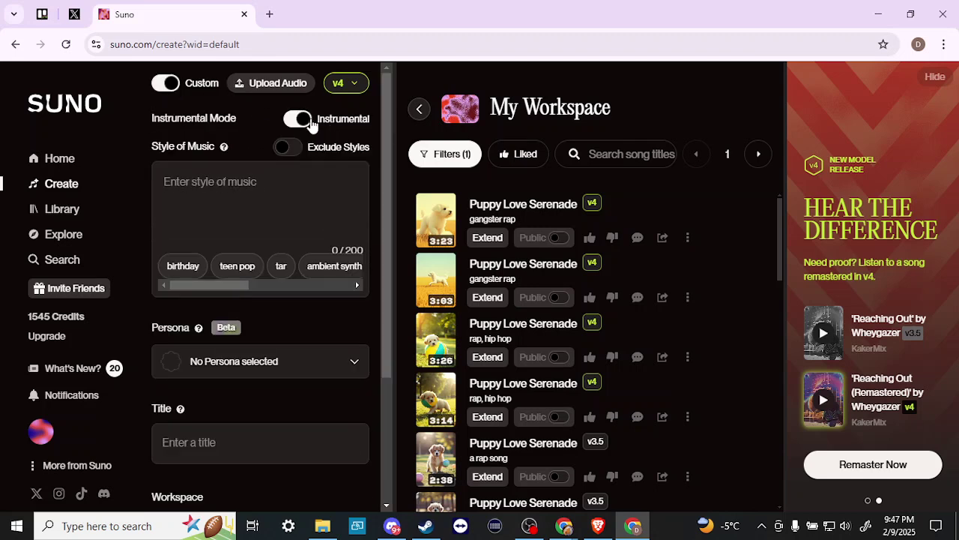
click(309, 122)
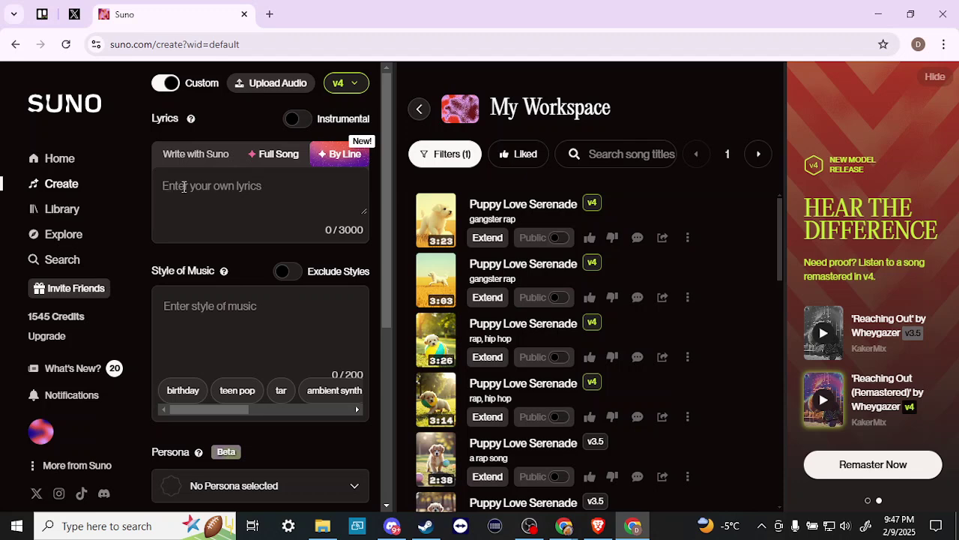
Generate full-song lyrics from 'a song about time travel' and use the 'Flying Through Time' result
click(279, 156)
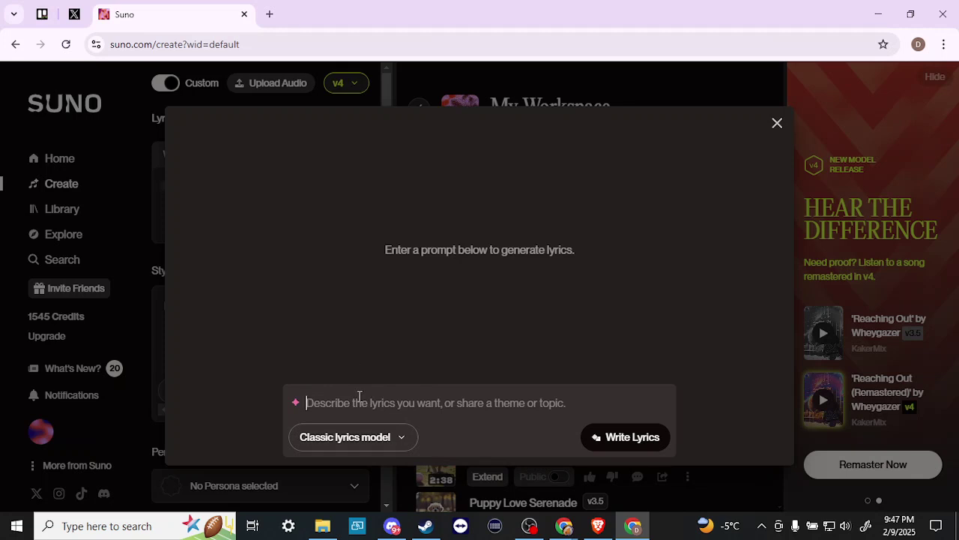
text(a song)
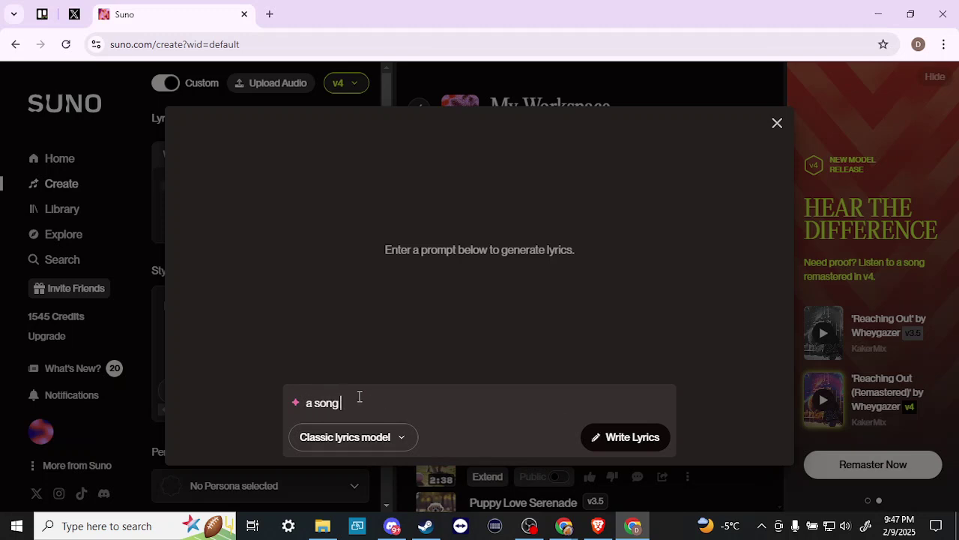
text( about time travel)
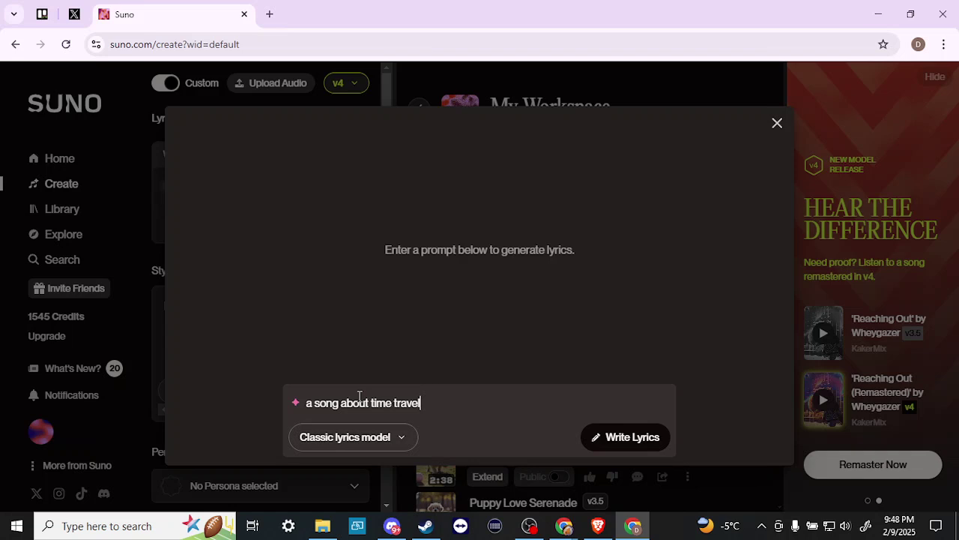
click(632, 439)
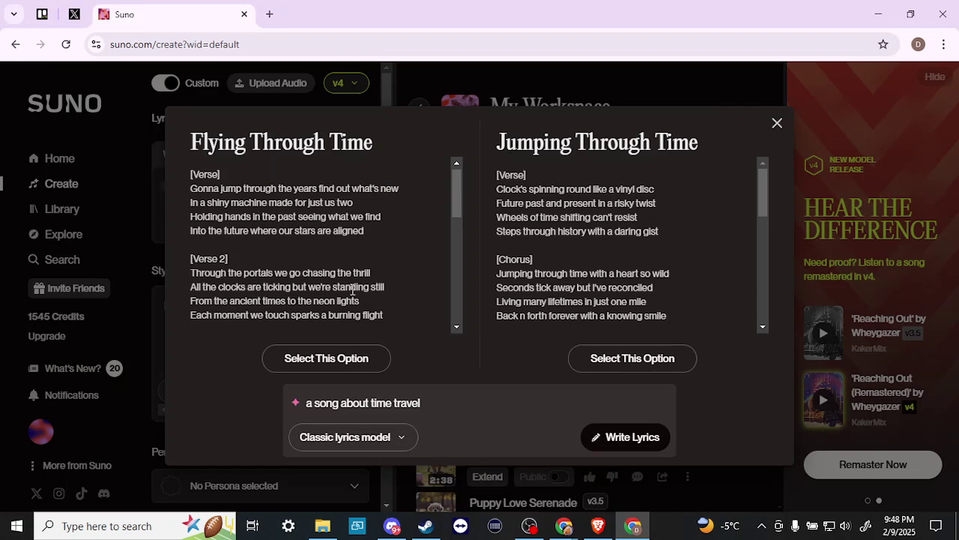
scroll(353, 290, down, 5)
scroll(352, 290, up, 6)
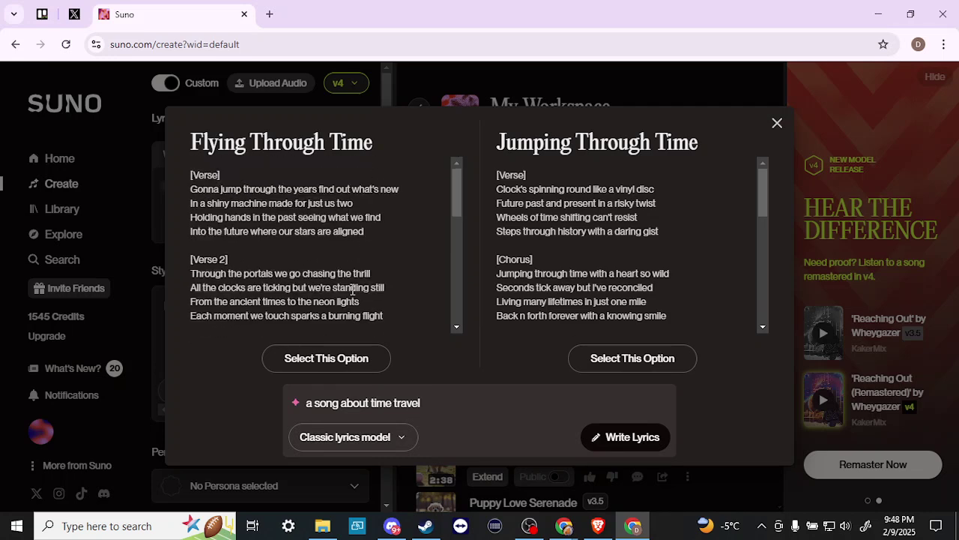
click(313, 361)
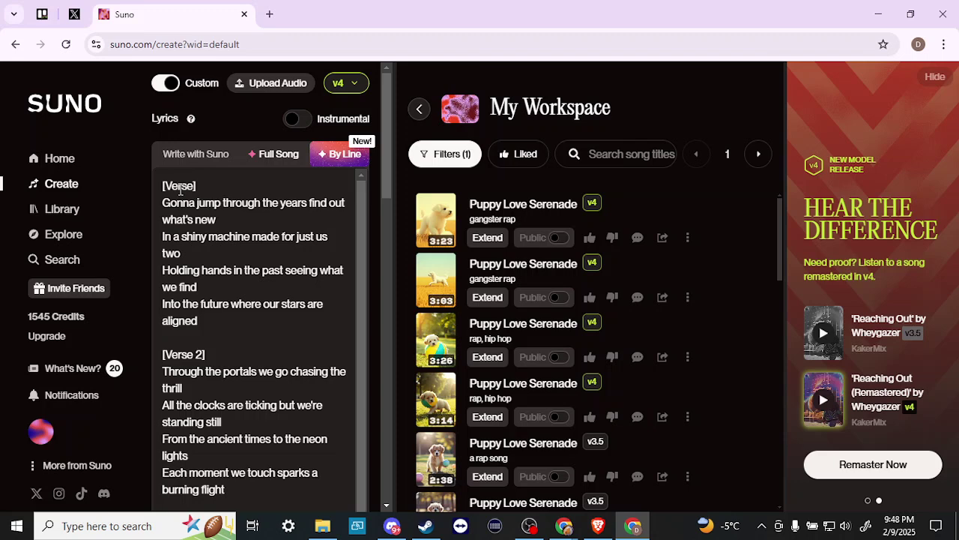
Delete the fourth verse line 'Into the future where our stars are aligned'
scroll(173, 185, down, 1)
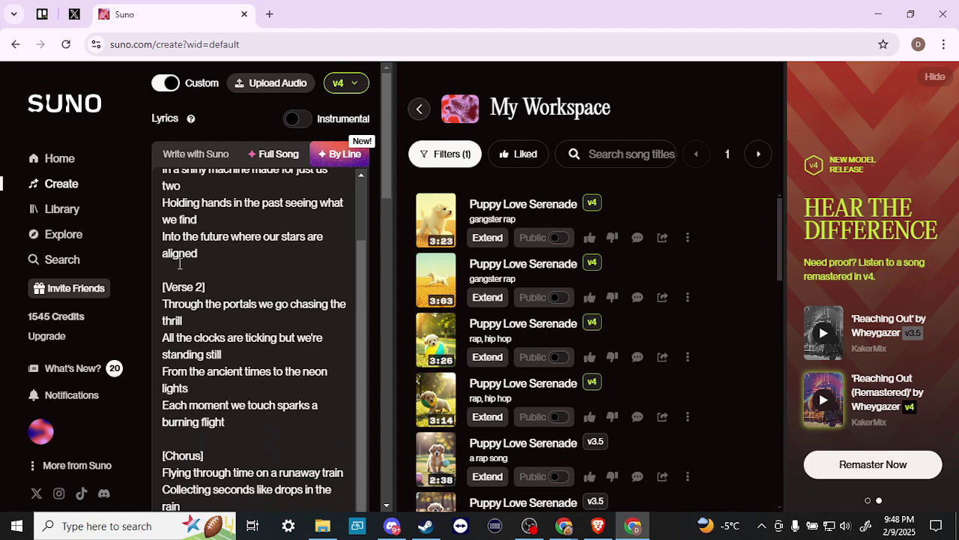
scroll(179, 265, up, 1)
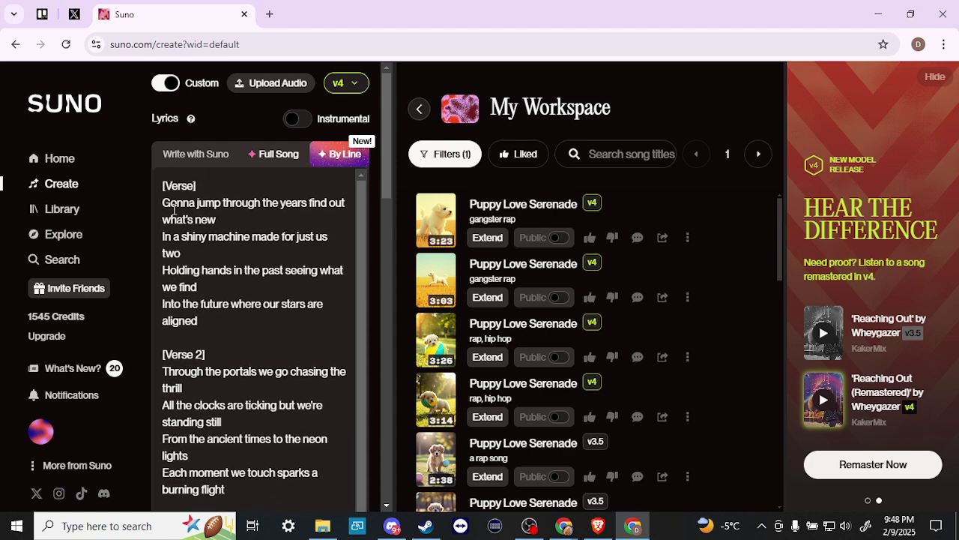
scroll(240, 379, down, 1)
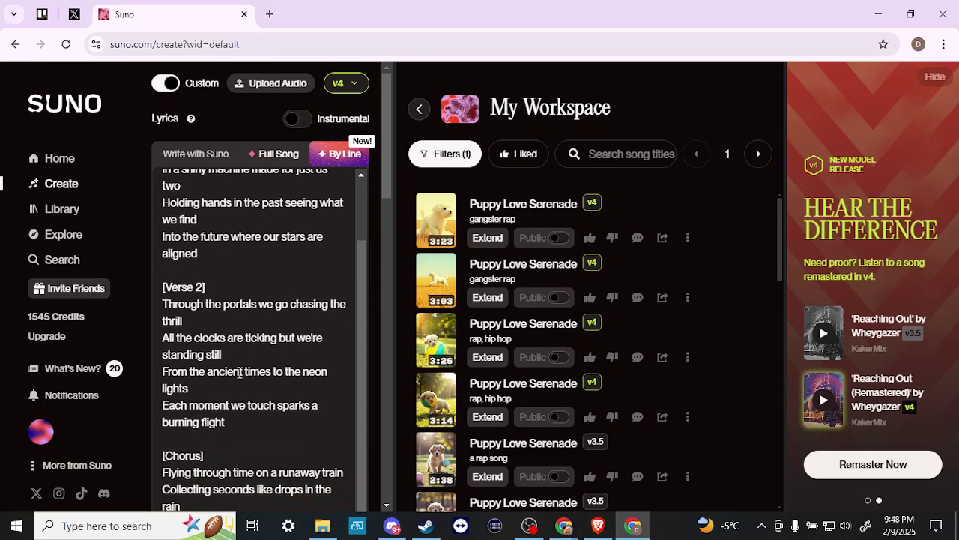
scroll(255, 285, up, 1)
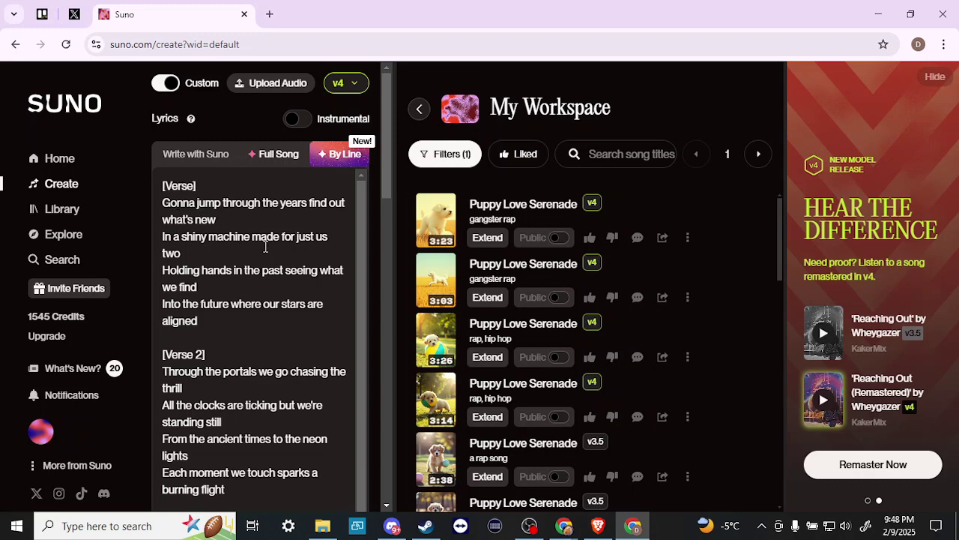
drag(202, 318, 158, 304)
key(BackSpace)
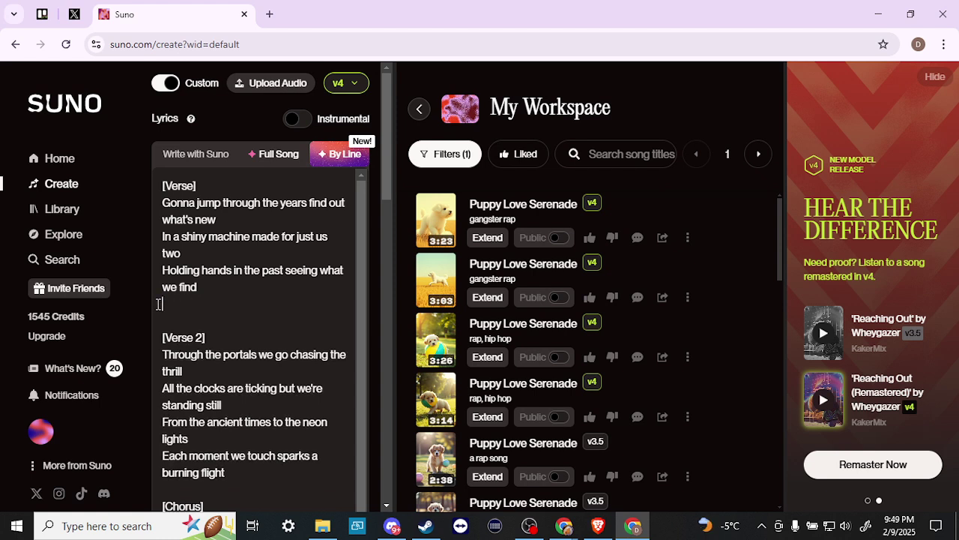
In the line-by-line editor, generate a new verse above [Verse] from the prompt 'something intense'
click(341, 155)
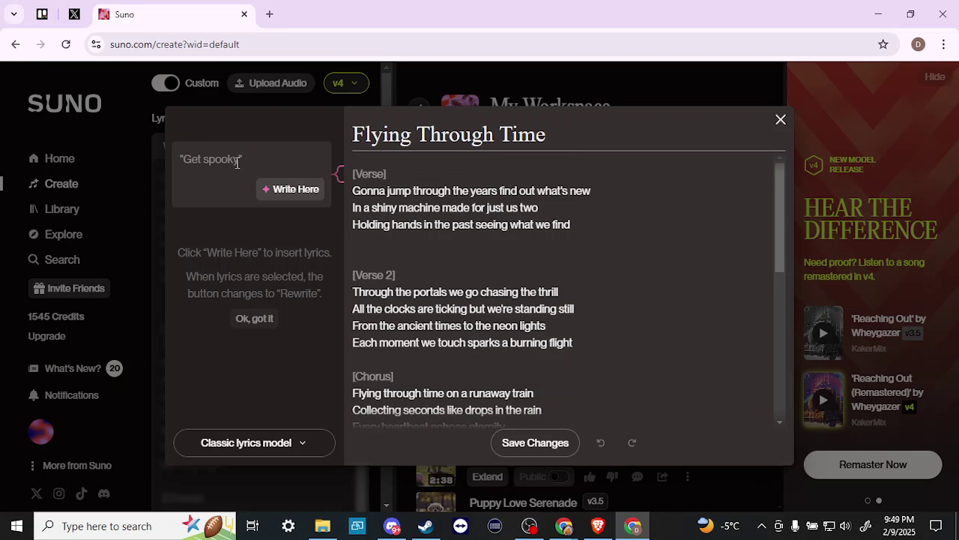
click(237, 162)
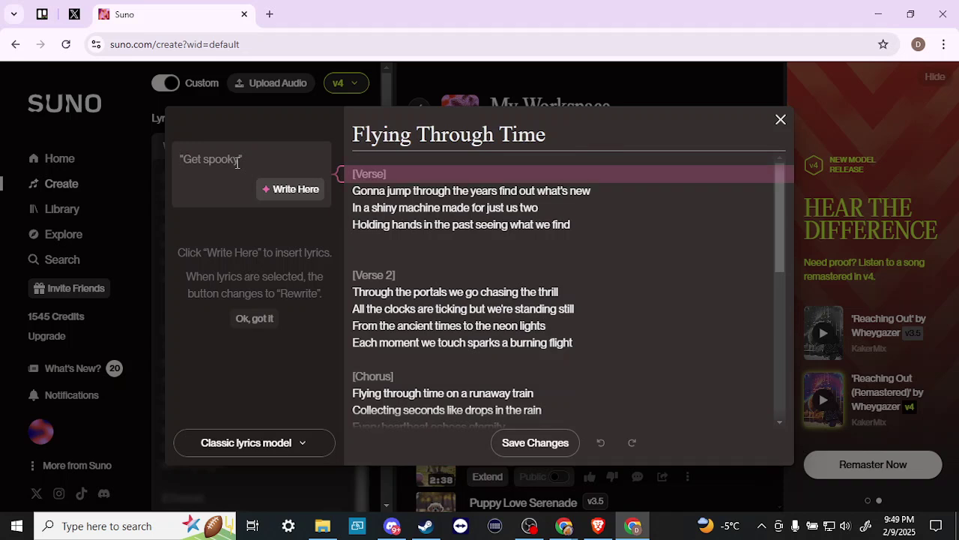
text(someting)
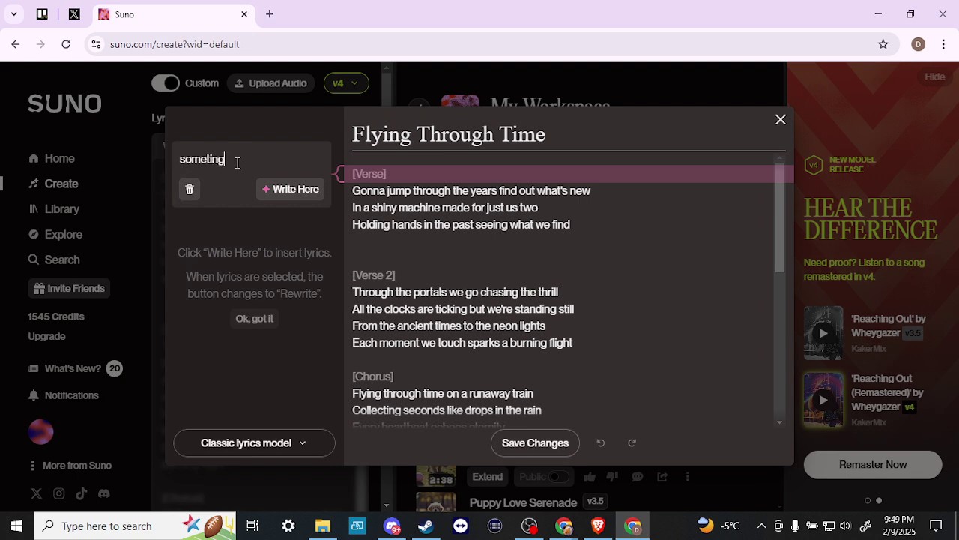
key(BackSpace)
key(BackSpace)
key(BackSpace)
text(hing intense)
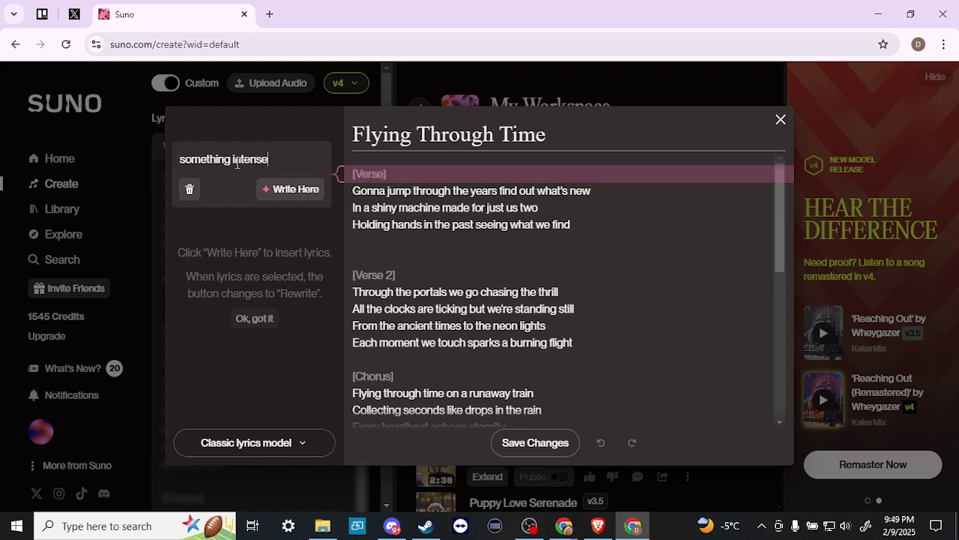
click(283, 188)
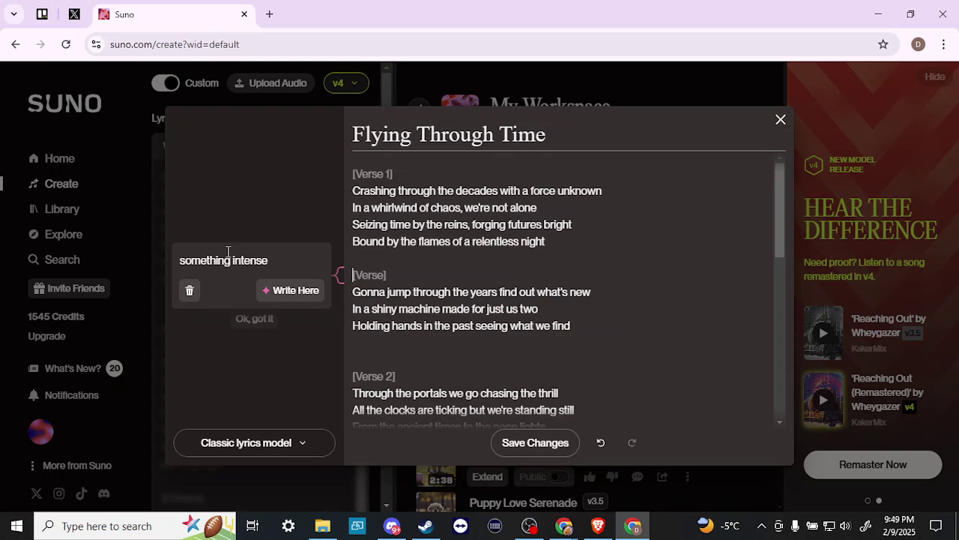
Change the prompt to 'something silly' and generate a silly Verse 1.5
drag(269, 259, 235, 264)
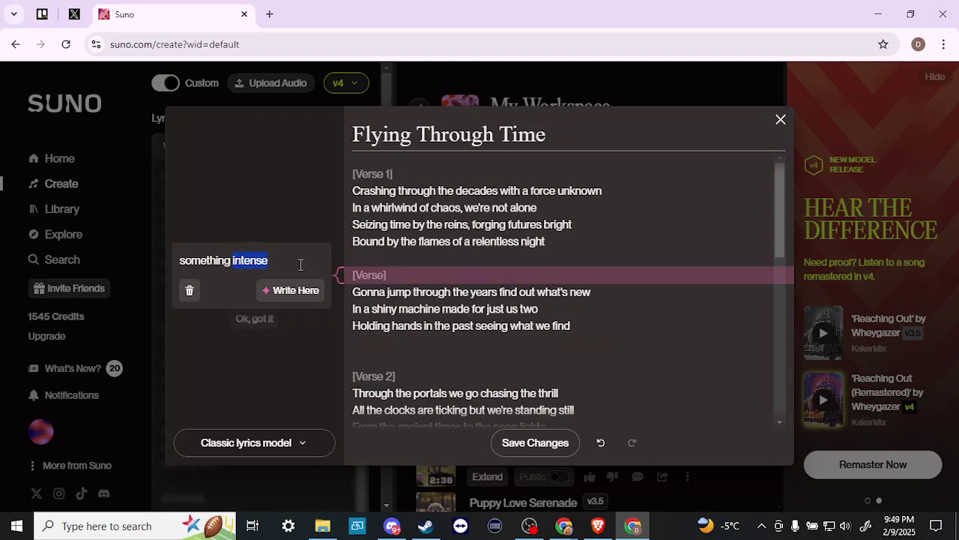
text(silly)
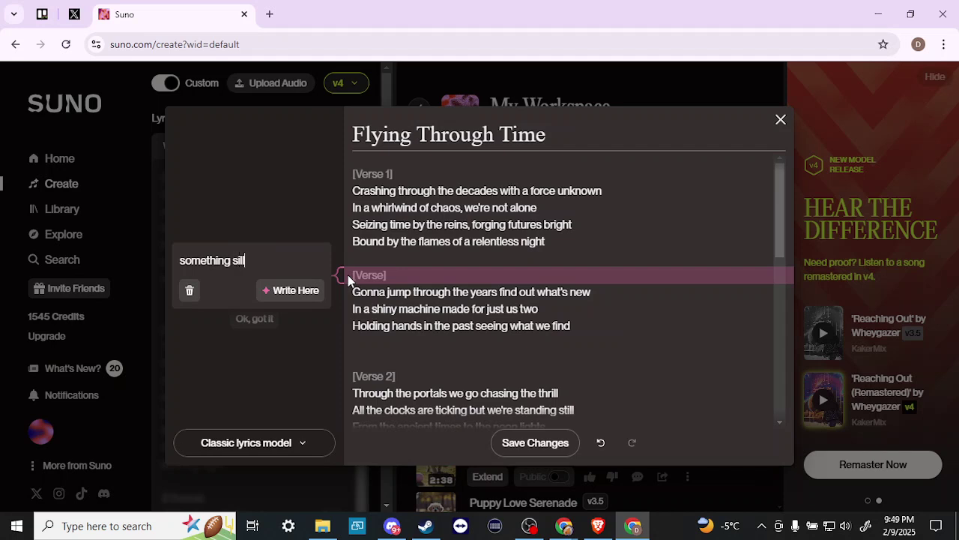
click(299, 291)
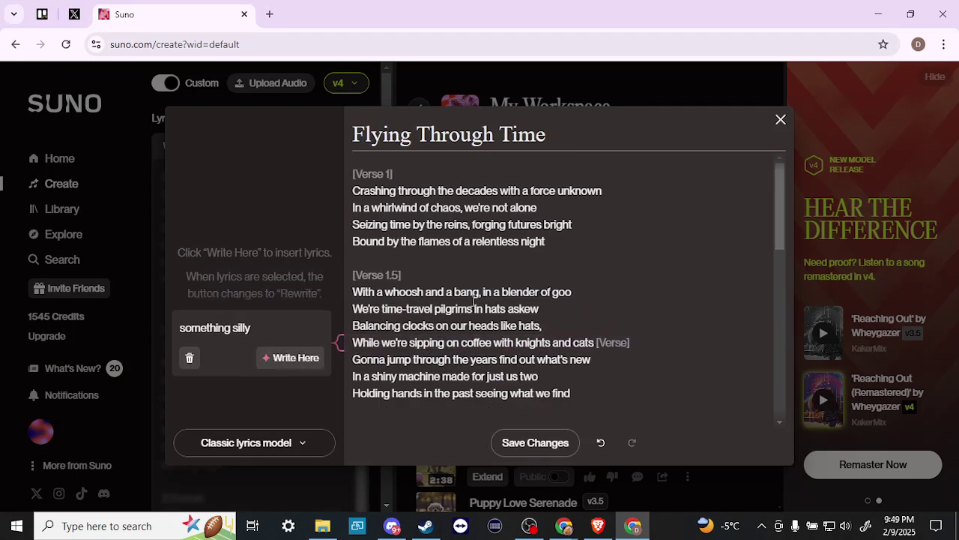
Put the [Verse] tag after 'cats' back on its own line
scroll(474, 300, down, 1)
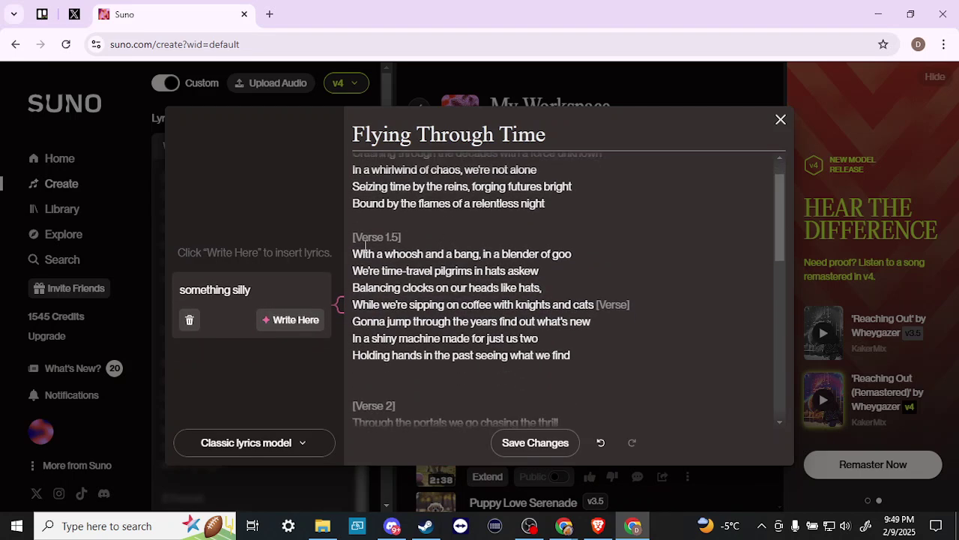
scroll(406, 275, up, 1)
scroll(406, 276, down, 2)
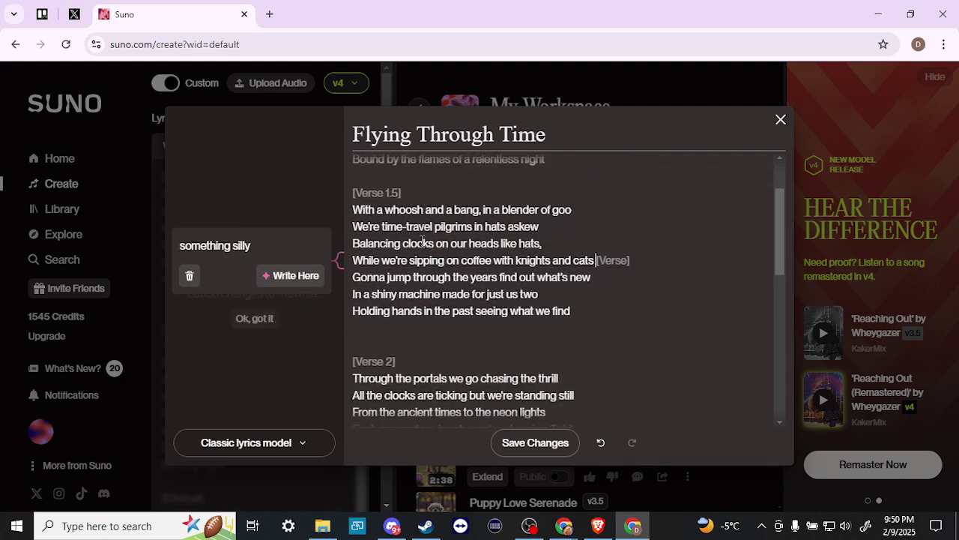
key(Return)
key(Return)
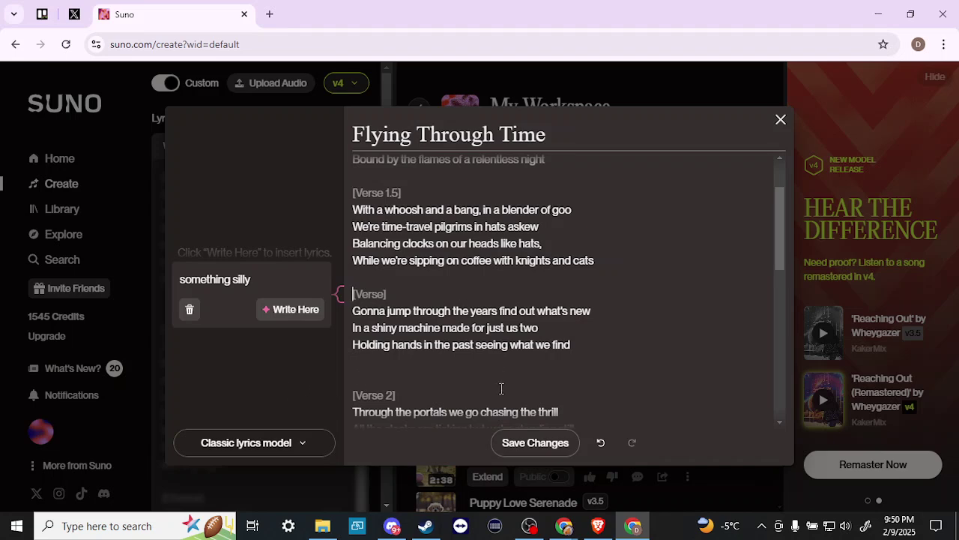
Save the edited lyrics back into the Create form
click(529, 442)
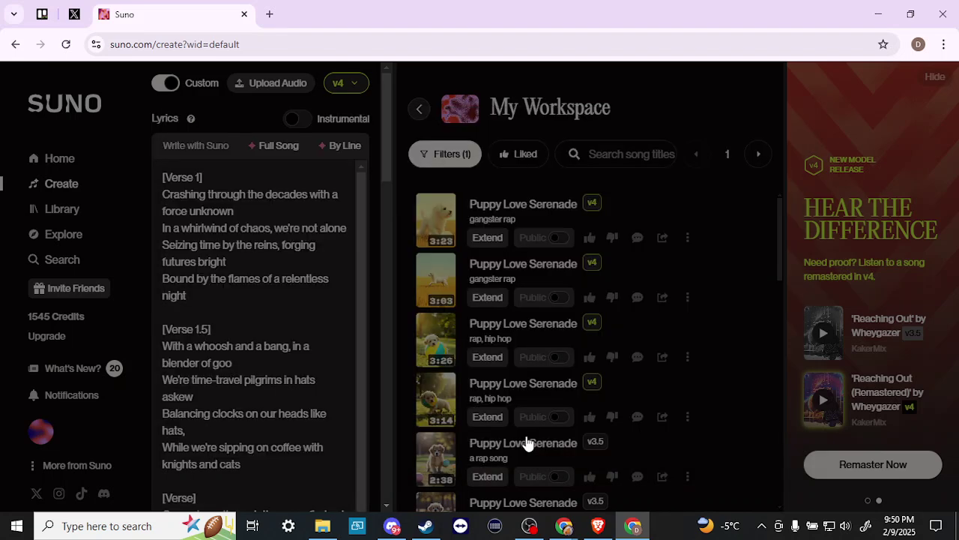
scroll(201, 297, down, 3)
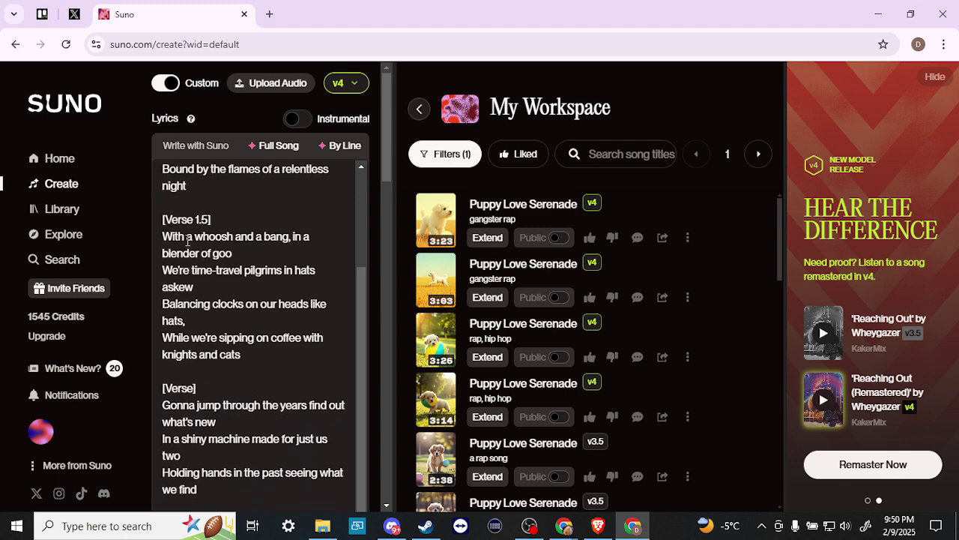
scroll(223, 369, down, 1)
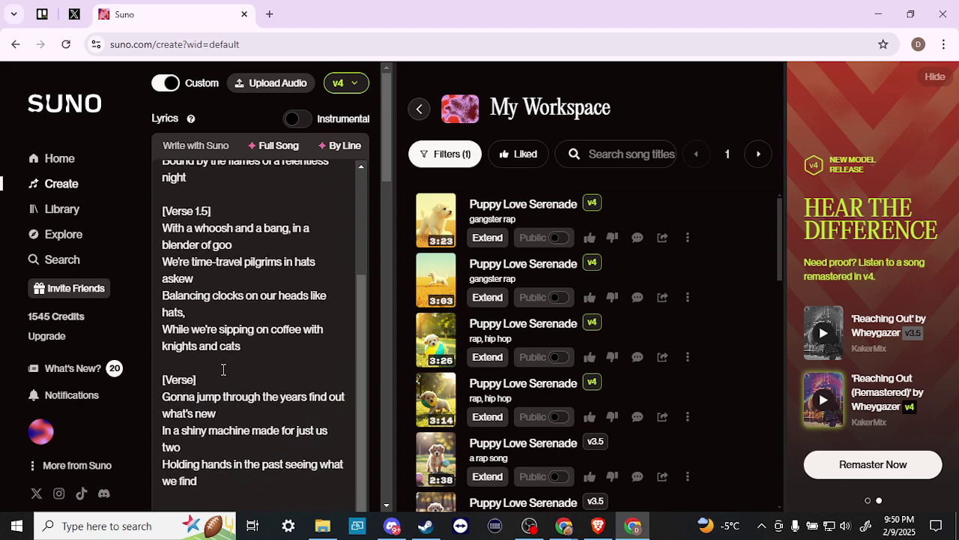
scroll(377, 378, down, 10)
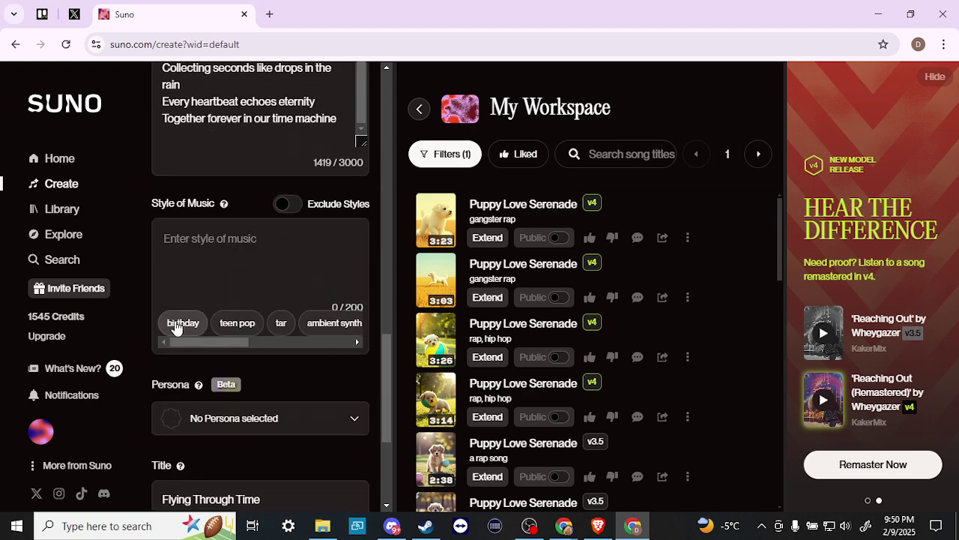
Add 'ambient synth' and 'metal' as the Style of Music
click(318, 323)
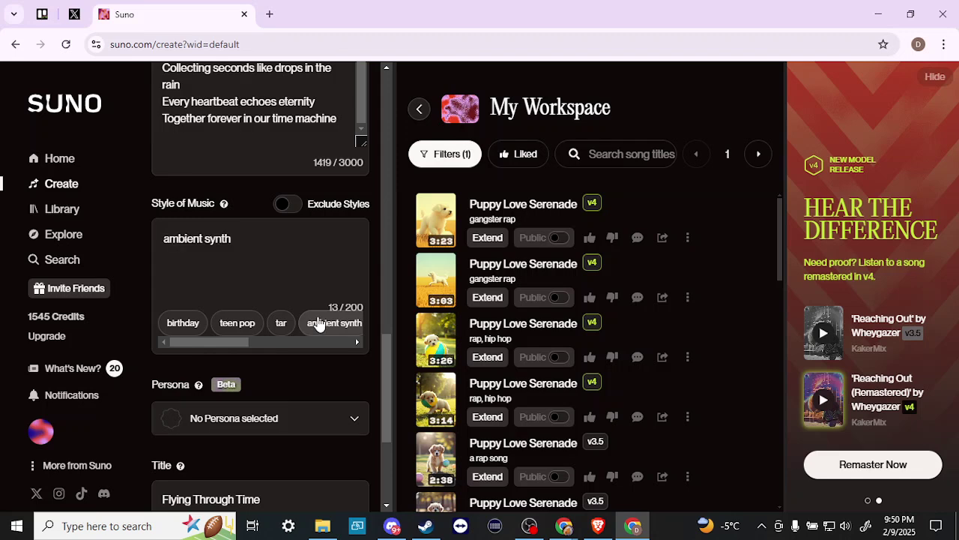
click(296, 325)
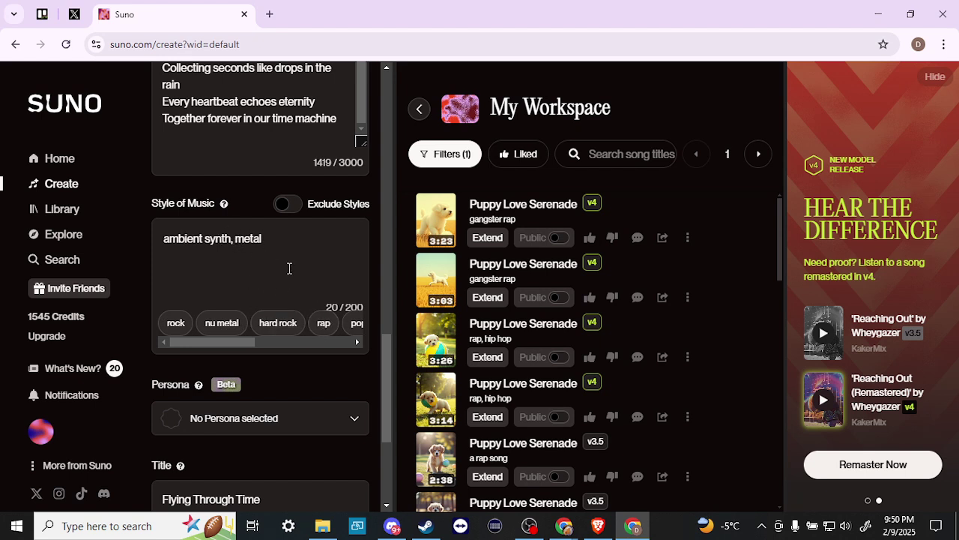
scroll(289, 268, down, 1)
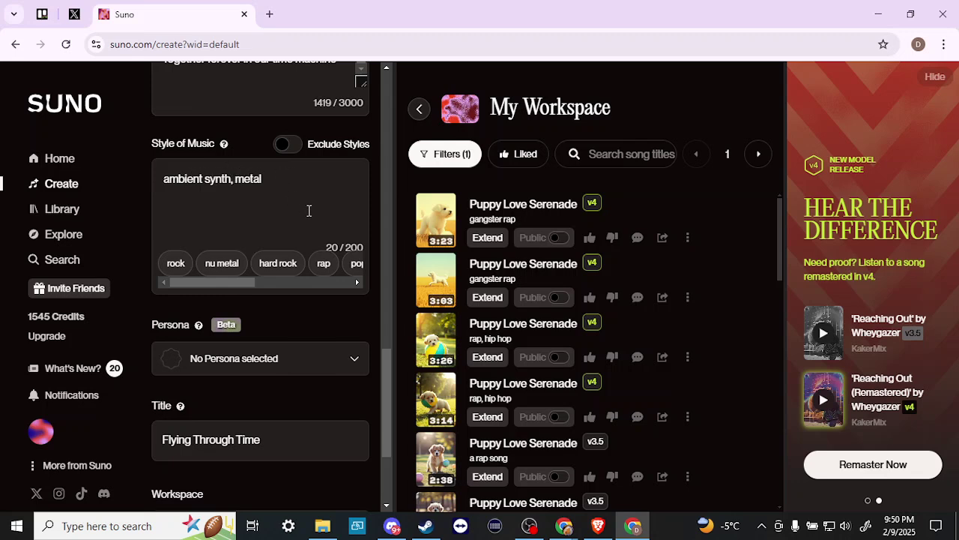
scroll(318, 352, down, 3)
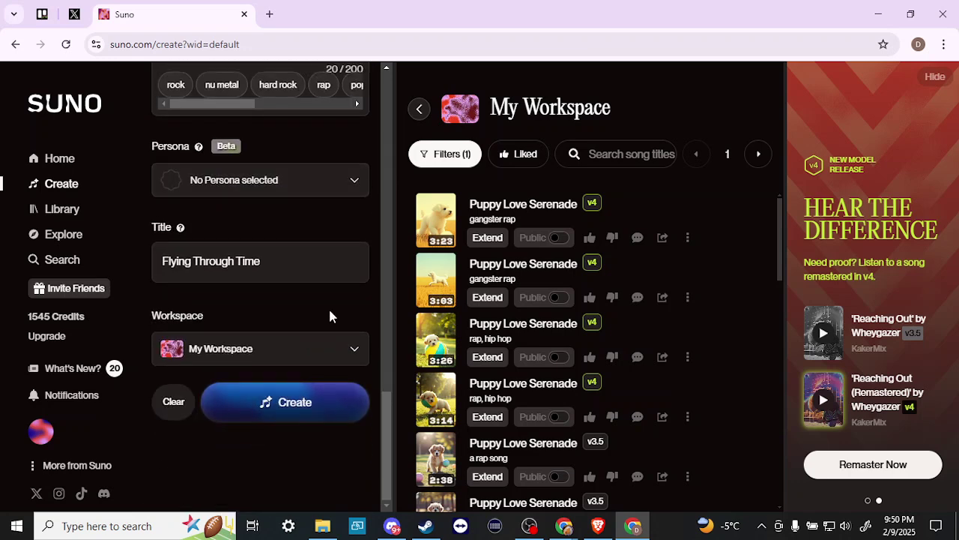
scroll(328, 306, up, 10)
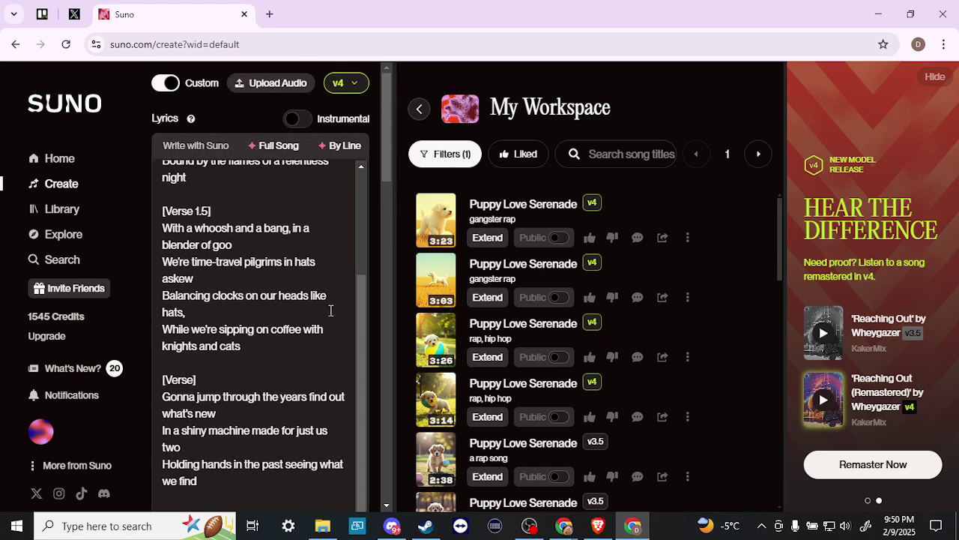